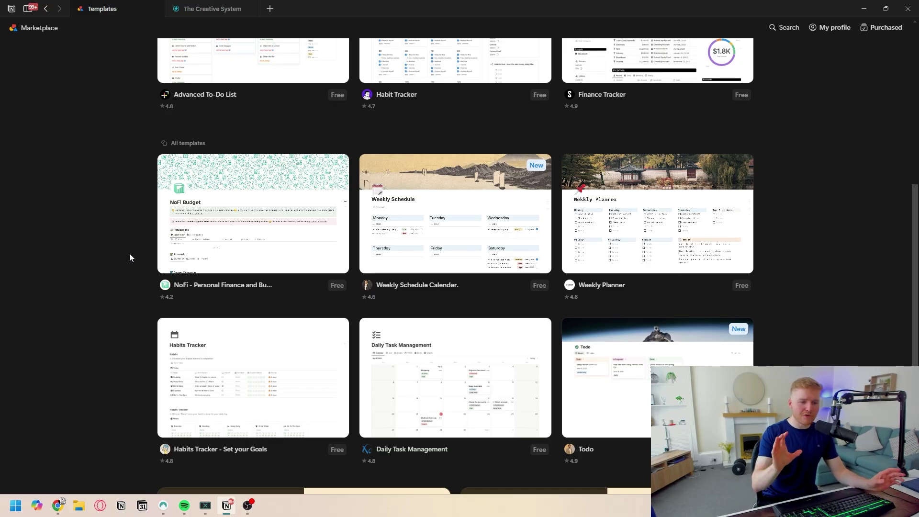
# Browse the free templates and featured collections in the template marketplace.
pyautogui.scroll(-5, 129, 280)
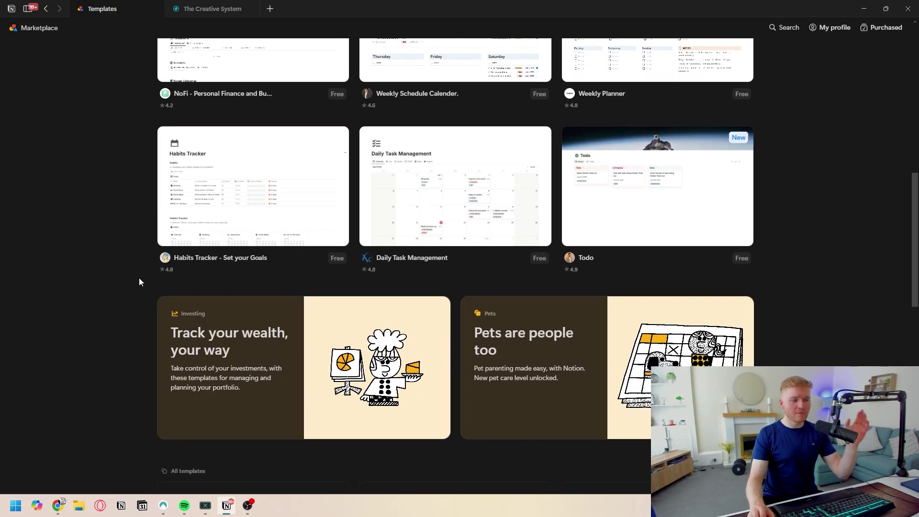
pyautogui.scroll(-3, 142, 284)
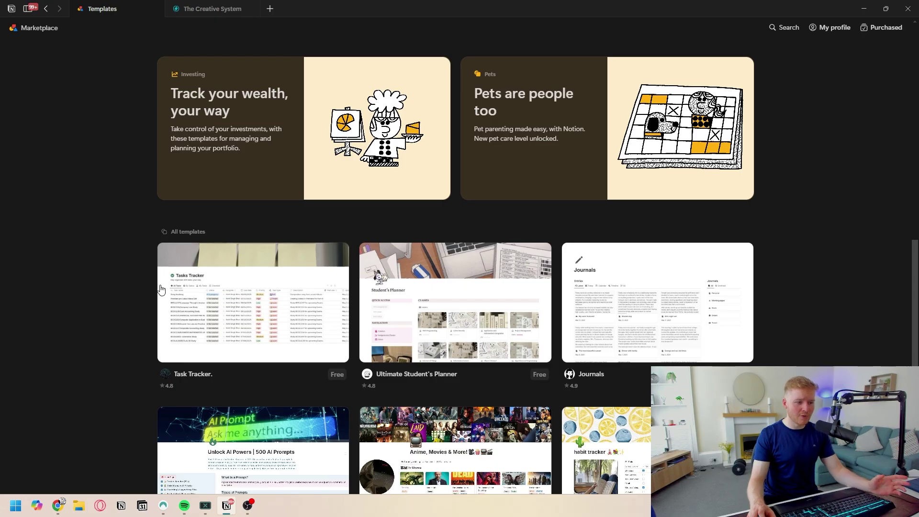
pyautogui.scroll(15, 141, 290)
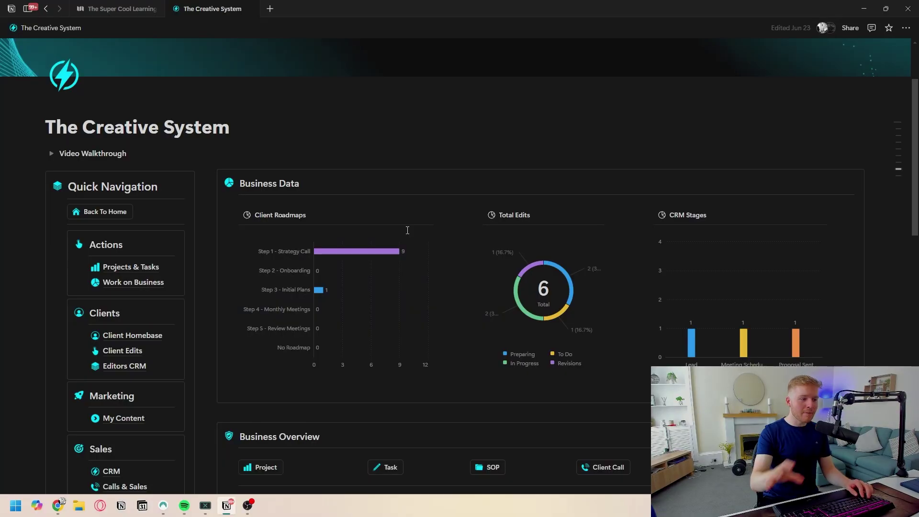
# Look over The Creative System dashboard, including its Business Data charts and the Quick Navigation sections down to Systems.
pyautogui.scroll(-2, 294, 233)
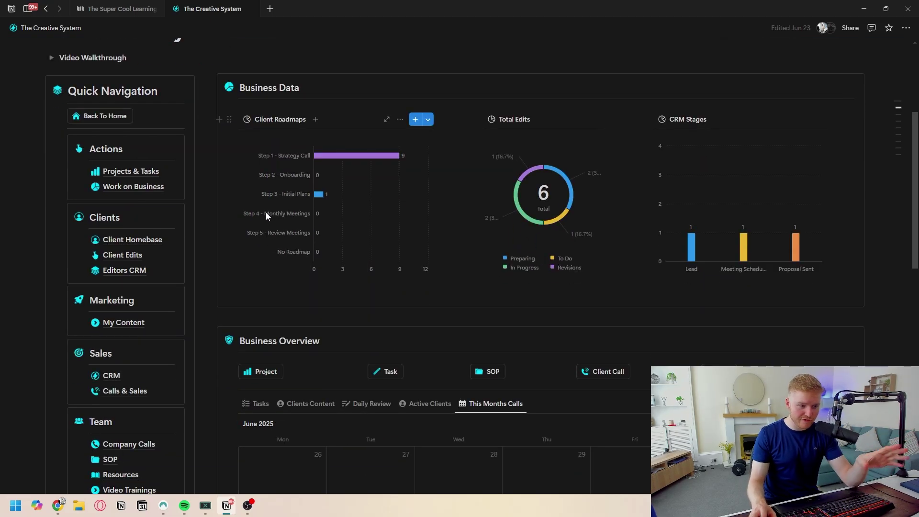
pyautogui.scroll(-3, 266, 212)
pyautogui.scroll(-1, 146, 195)
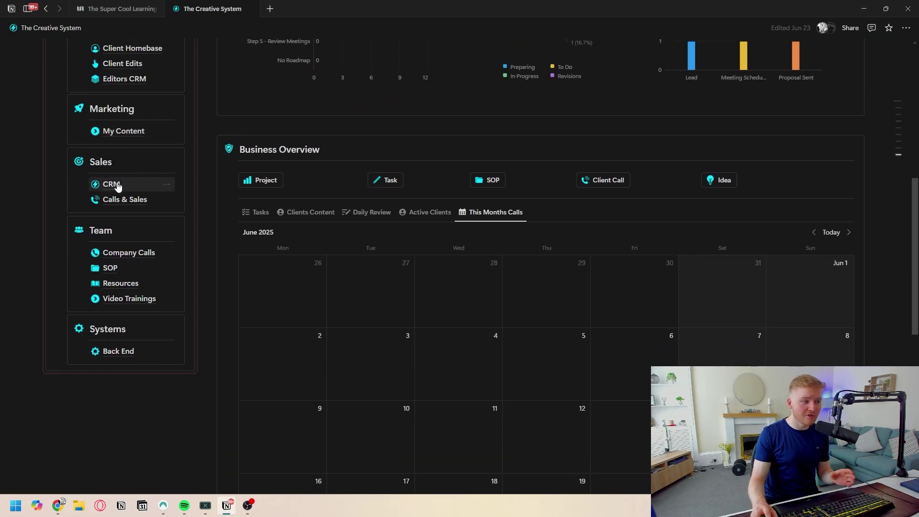
pyautogui.scroll(-1, 177, 243)
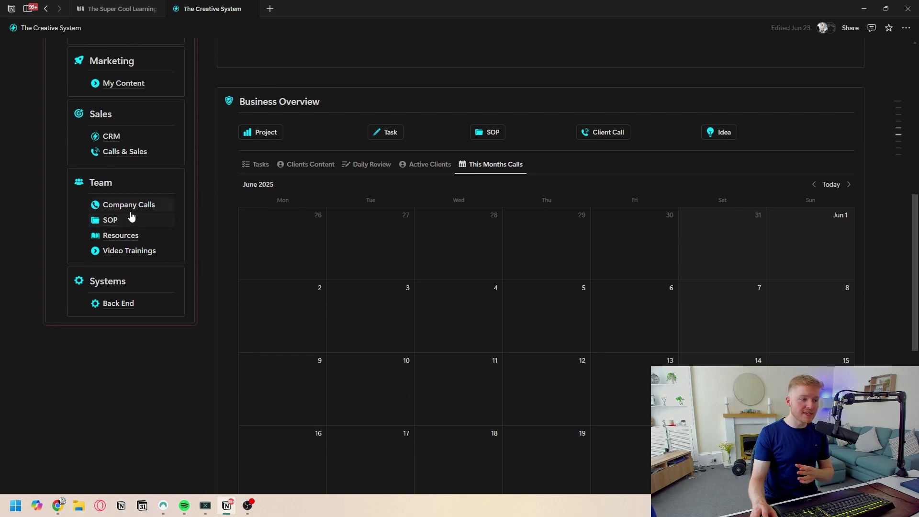
pyautogui.scroll(-1, 144, 251)
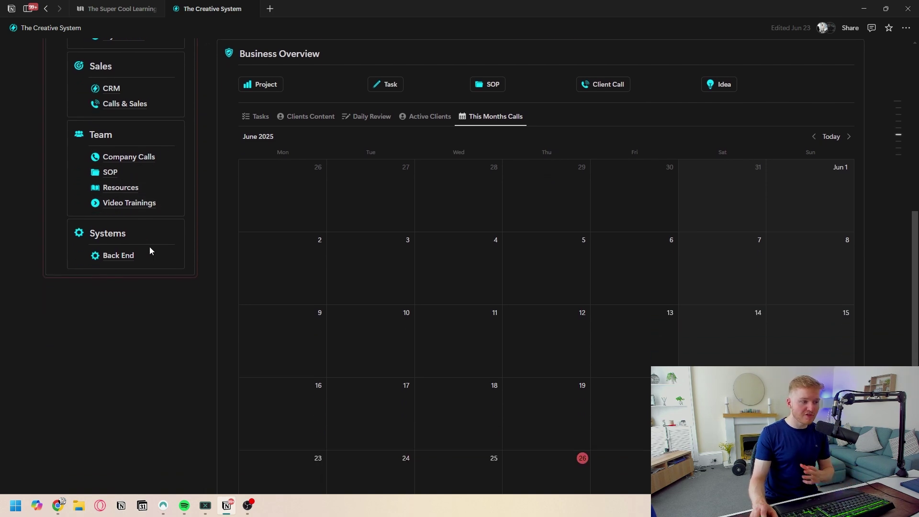
pyautogui.scroll(5, 146, 251)
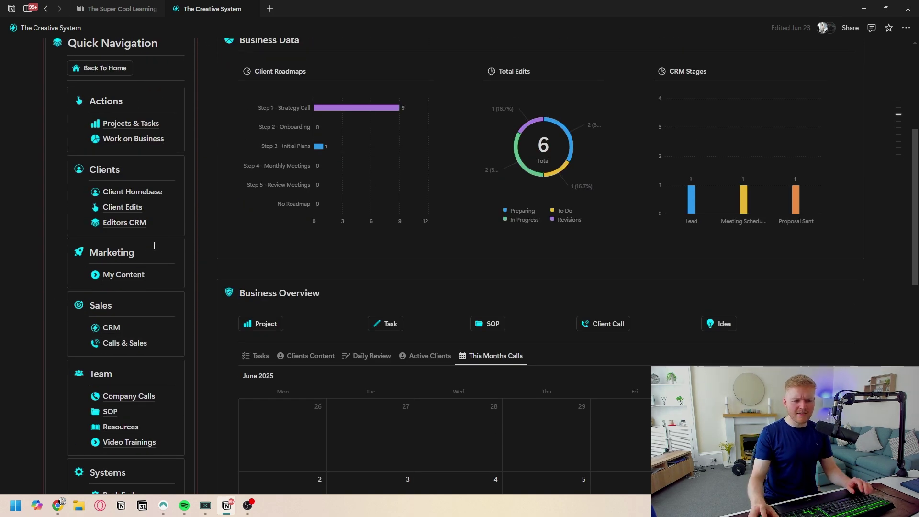
pyautogui.scroll(2, 154, 245)
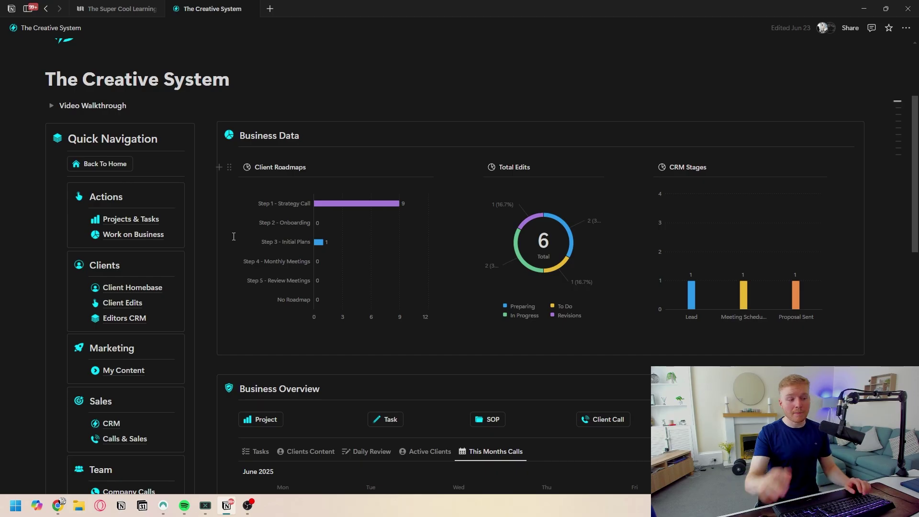
# Review the Active Clients and Clients Content views of the Business Overview database.
pyautogui.scroll(-4, 417, 224)
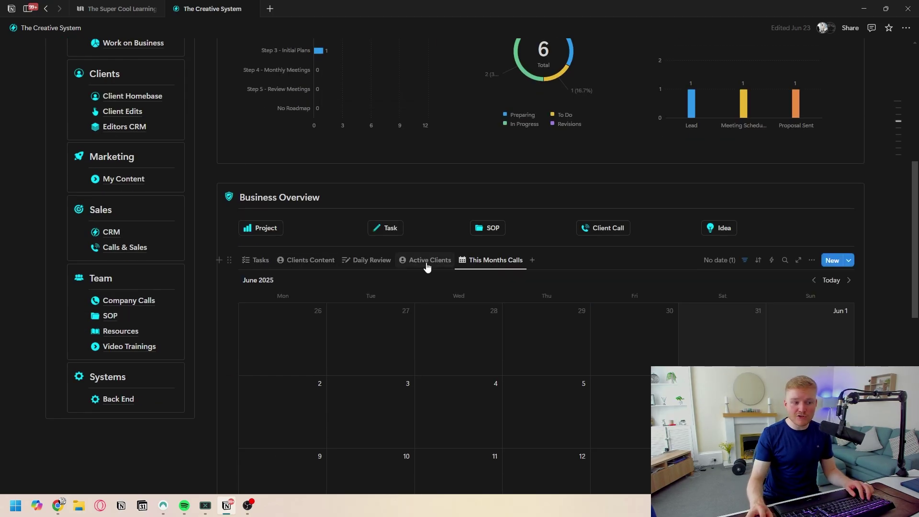
pyautogui.click(428, 261)
pyautogui.scroll(-1, 364, 240)
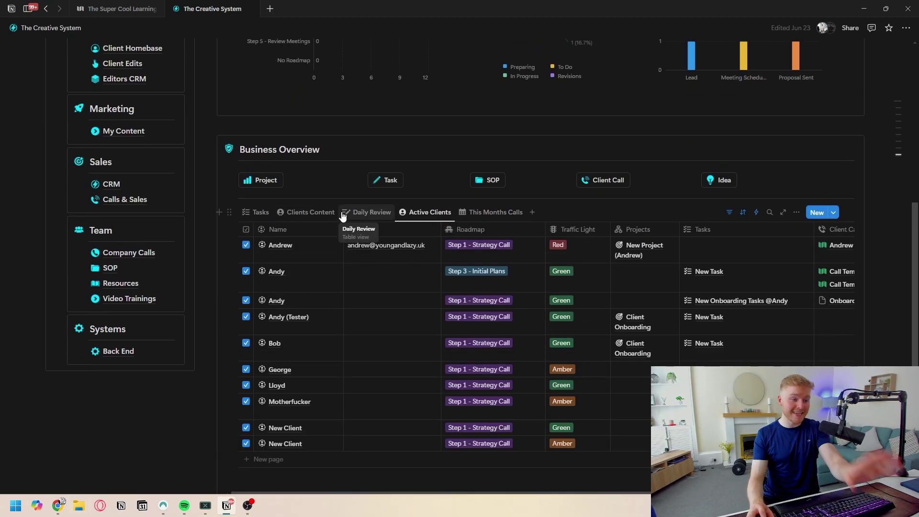
pyautogui.click(330, 214)
pyautogui.scroll(-1, 331, 254)
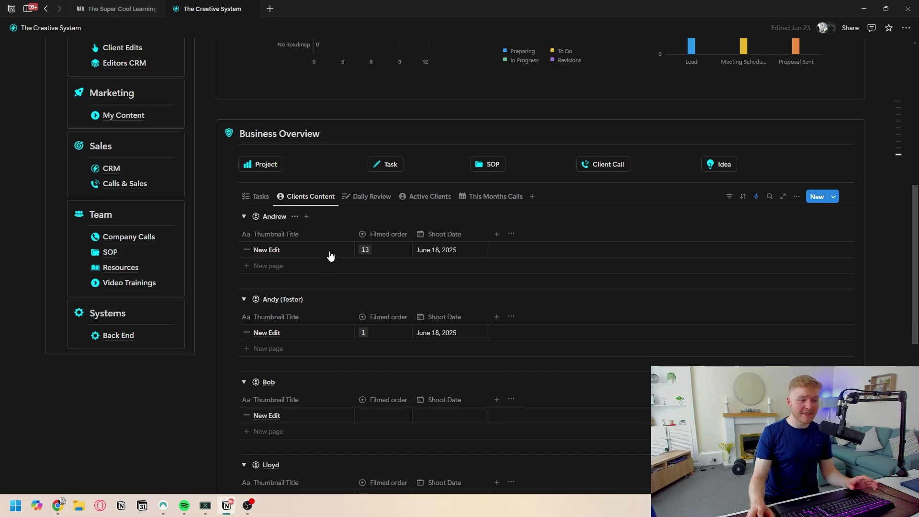
pyautogui.scroll(-2, 329, 255)
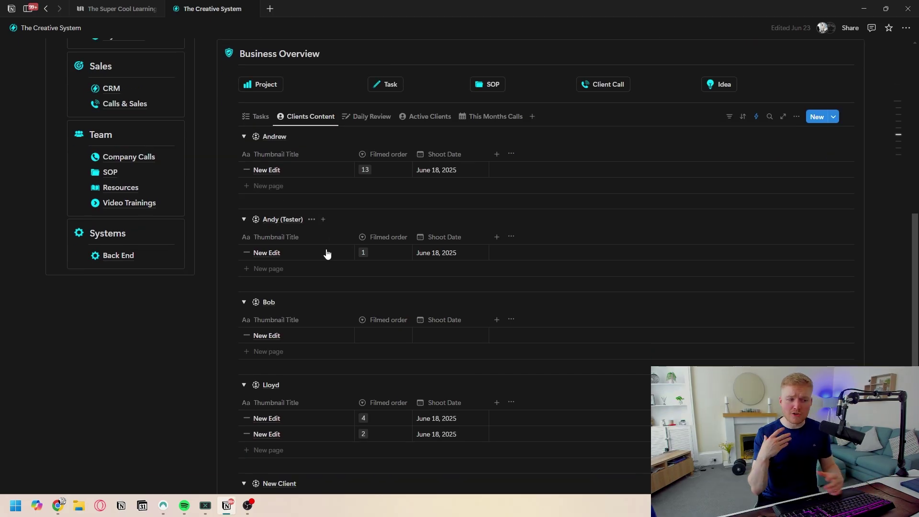
pyautogui.scroll(2, 327, 253)
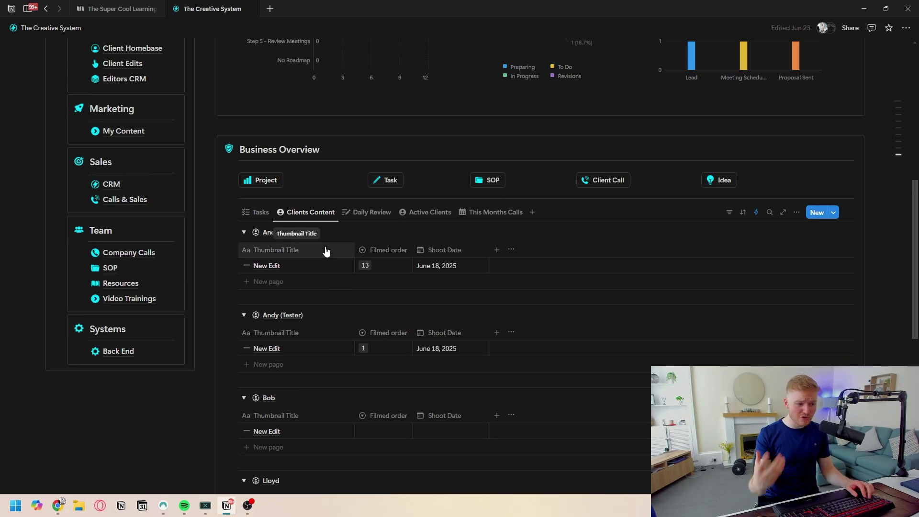
pyautogui.scroll(4, 343, 246)
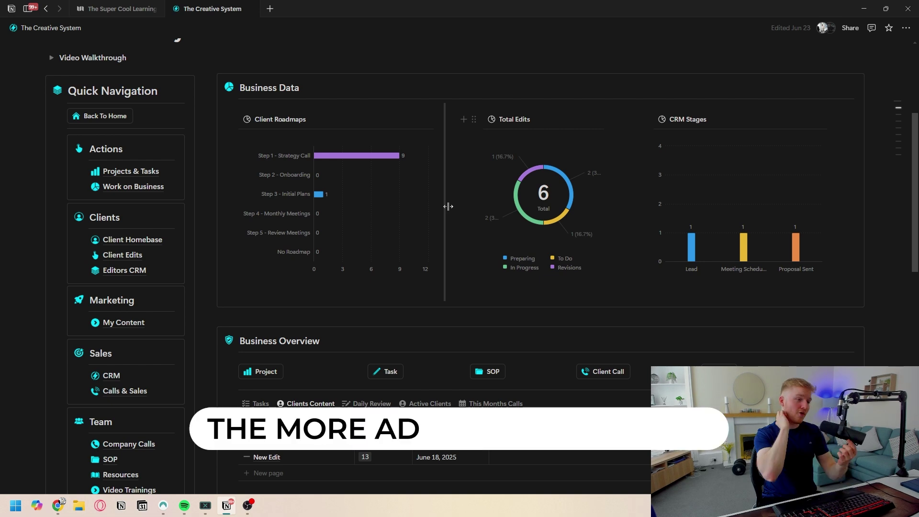
# Open the Journal template of the Daily Review view for editing as a full page and show its AI prompt.
pyautogui.scroll(-3, 415, 319)
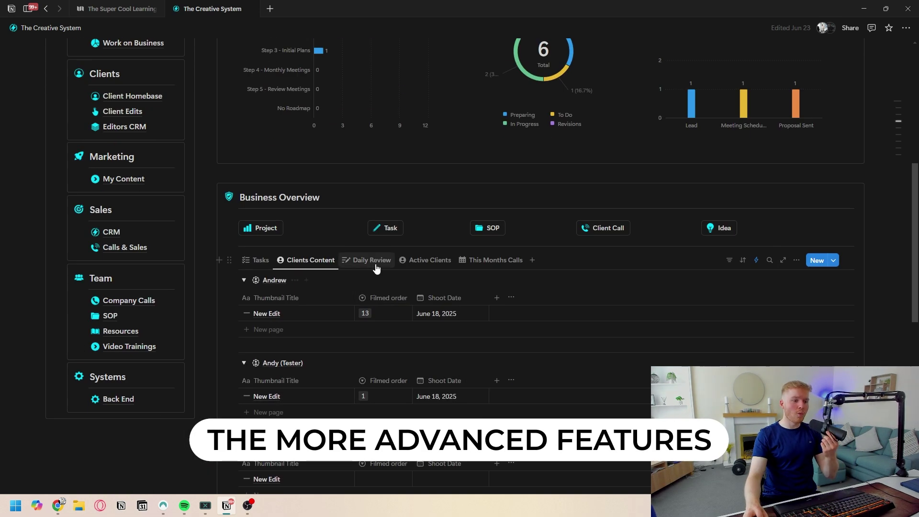
pyautogui.click(376, 263)
pyautogui.scroll(-2, 484, 263)
pyautogui.click(834, 212)
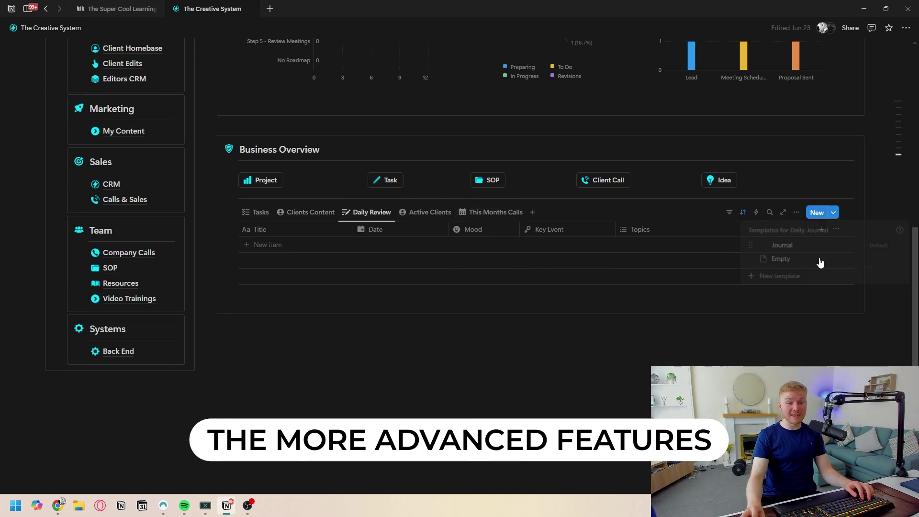
pyautogui.click(903, 246)
pyautogui.click(813, 283)
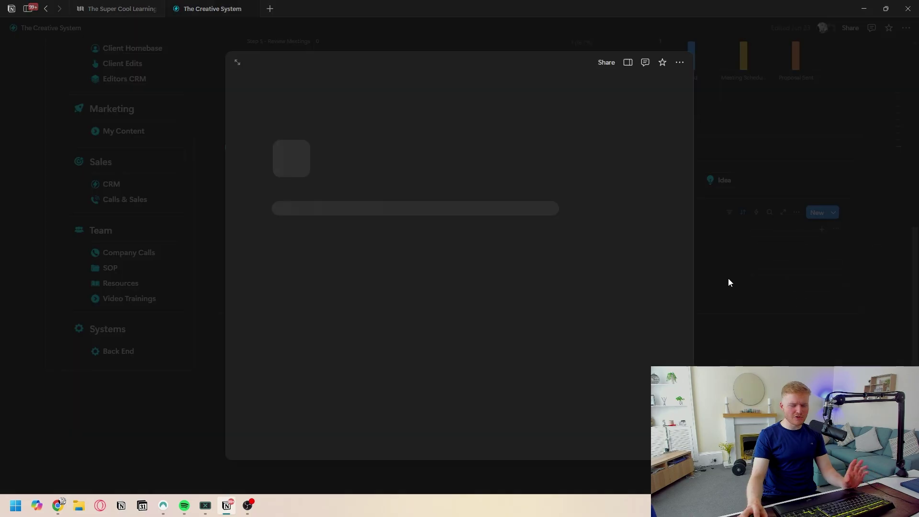
pyautogui.click(238, 63)
pyautogui.scroll(-3, 330, 228)
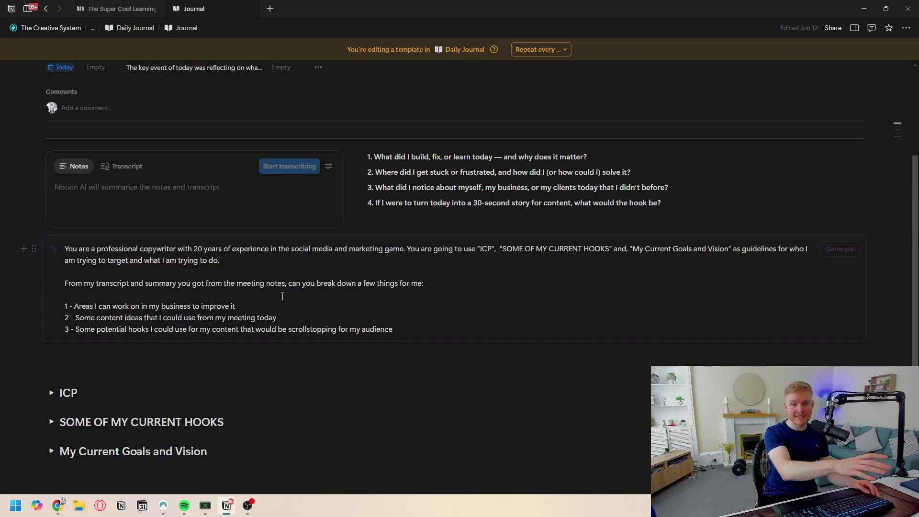
# Examine the four reflection questions and the copywriter AI prompt in the Journal template.
pyautogui.moveTo(717, 213); pyautogui.dragTo(364, 155)
pyautogui.click(496, 187)
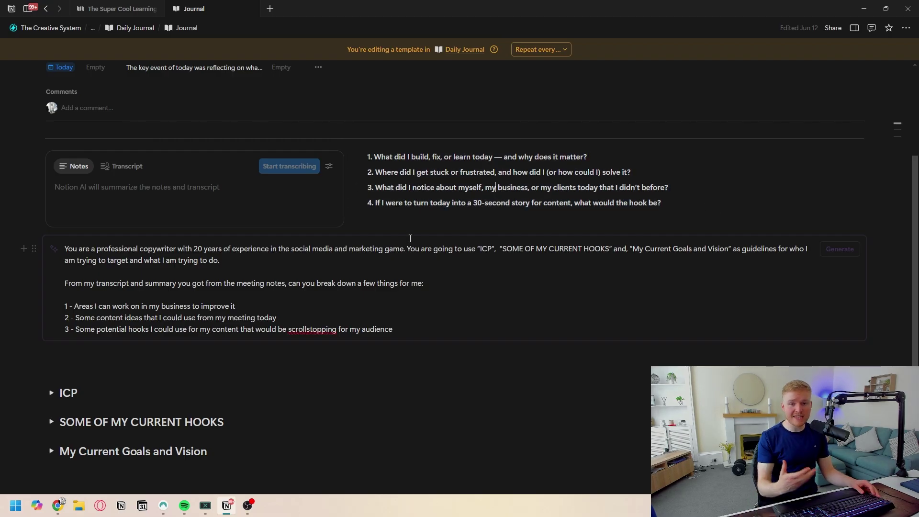
pyautogui.moveTo(429, 328); pyautogui.dragTo(71, 247)
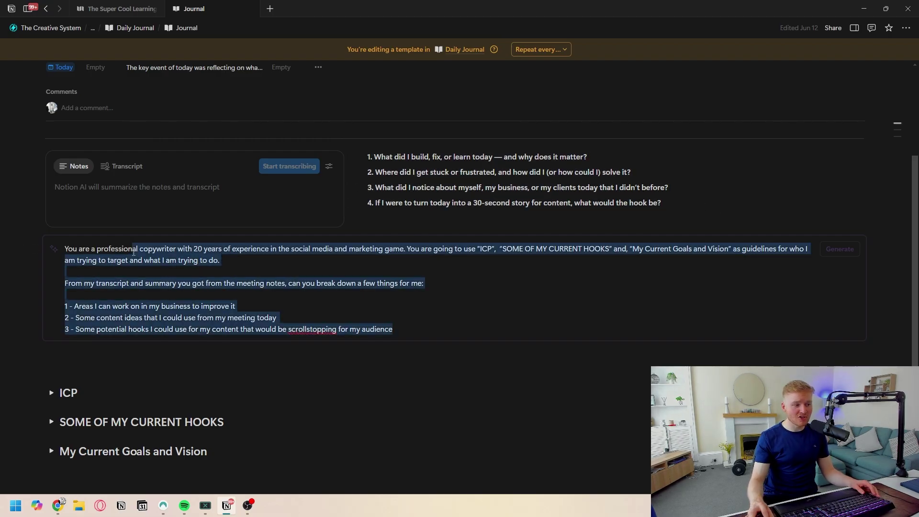
pyautogui.click(232, 282)
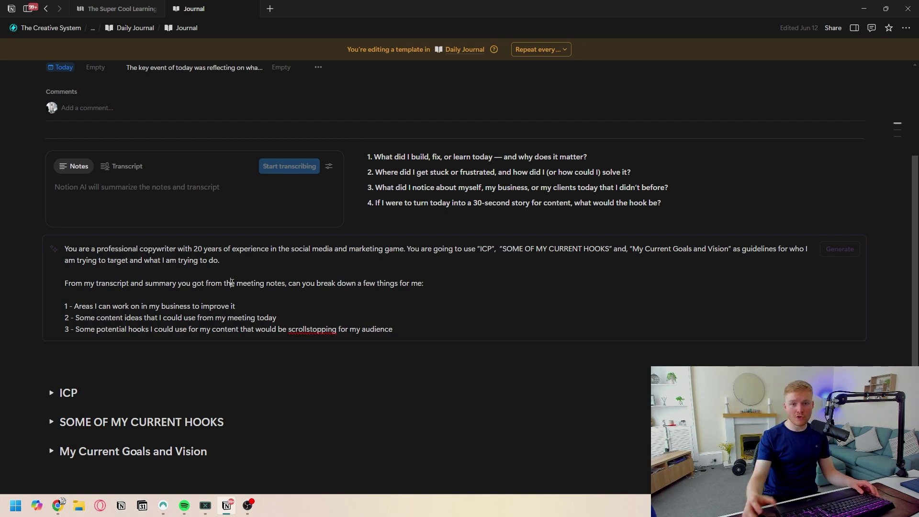
# Expand and collapse the ICP, SOME OF MY CURRENT HOOKS and My Current Goals and Vision toggles.
pyautogui.scroll(-1, 120, 282)
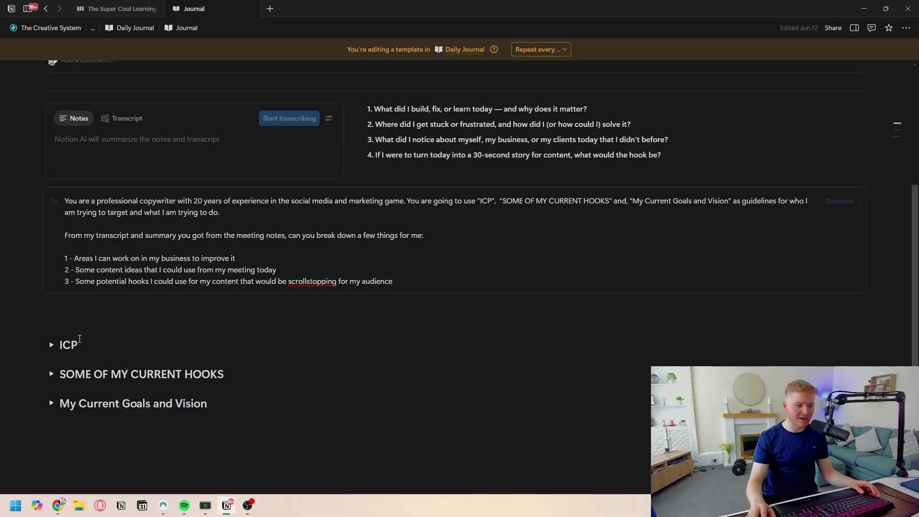
pyautogui.scroll(-1, 80, 339)
pyautogui.click(51, 284)
pyautogui.click(51, 284)
pyautogui.doubleClick(52, 314)
pyautogui.click(51, 342)
pyautogui.click(51, 342)
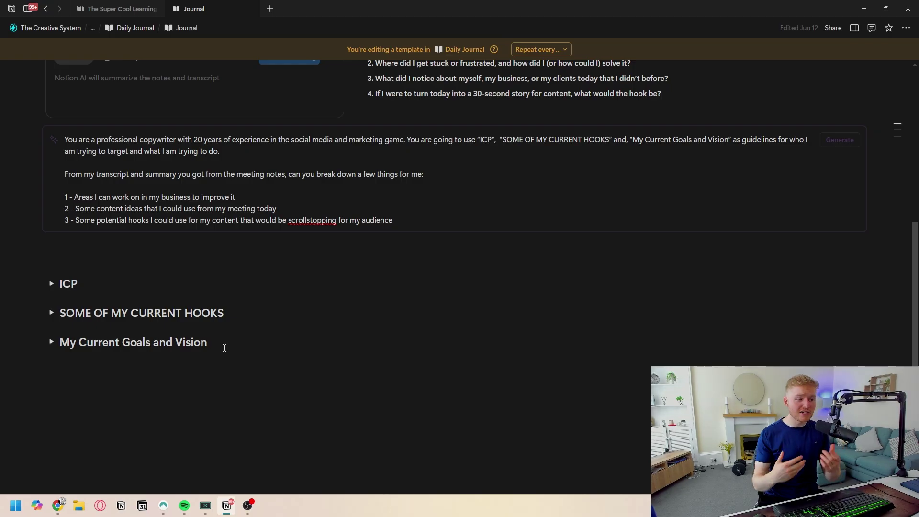
# Switch to The Super Cool Learning Area page and bring its Clients Database into view.
pyautogui.click(99, 10)
pyautogui.scroll(-7, 335, 247)
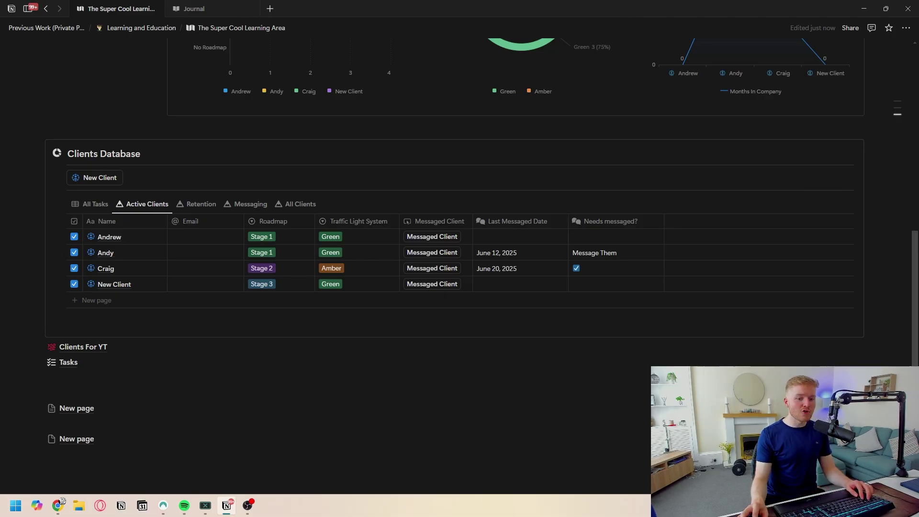
pyautogui.hotkey('ctrl', 'j')
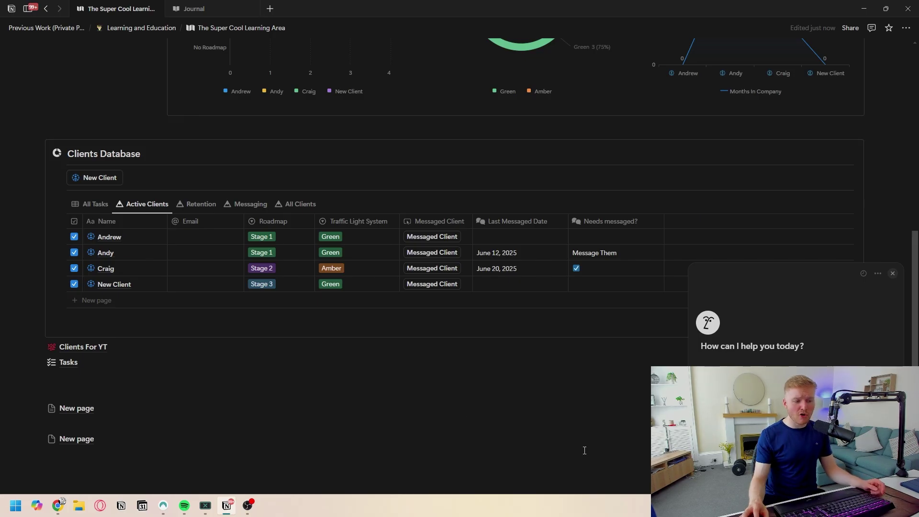
pyautogui.click(397, 416)
pyautogui.click(152, 29)
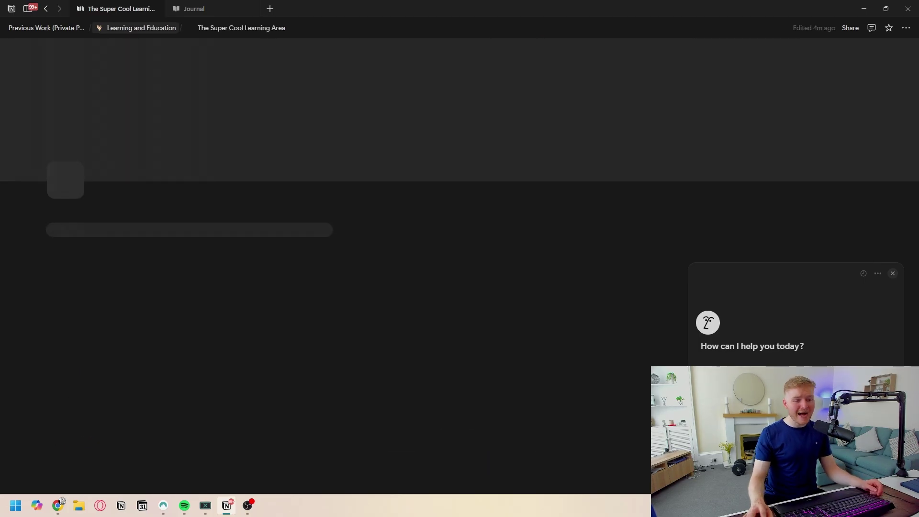
pyautogui.click(893, 276)
# Open the AI assistant from the Clients Database area and view its knowledge sources and the apps available to connect in Notion AI settings.
pyautogui.scroll(-8, 495, 344)
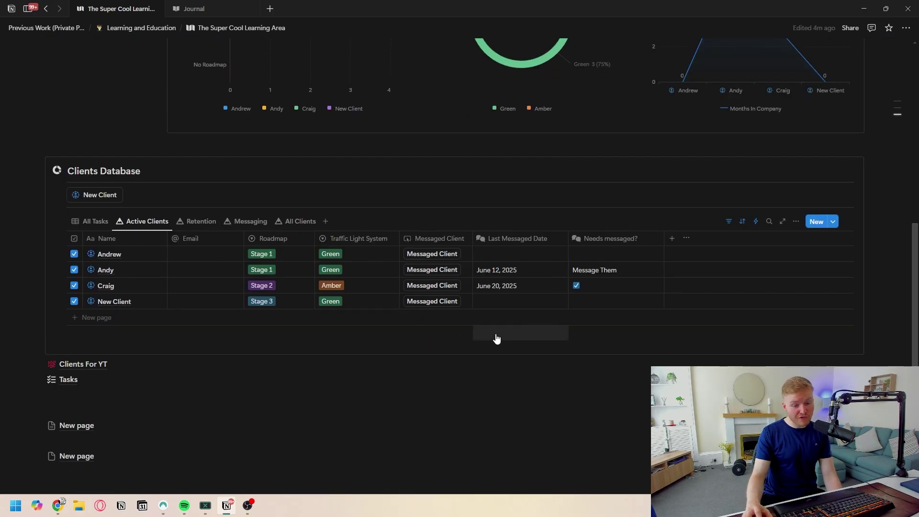
pyautogui.scroll(-1, 719, 431)
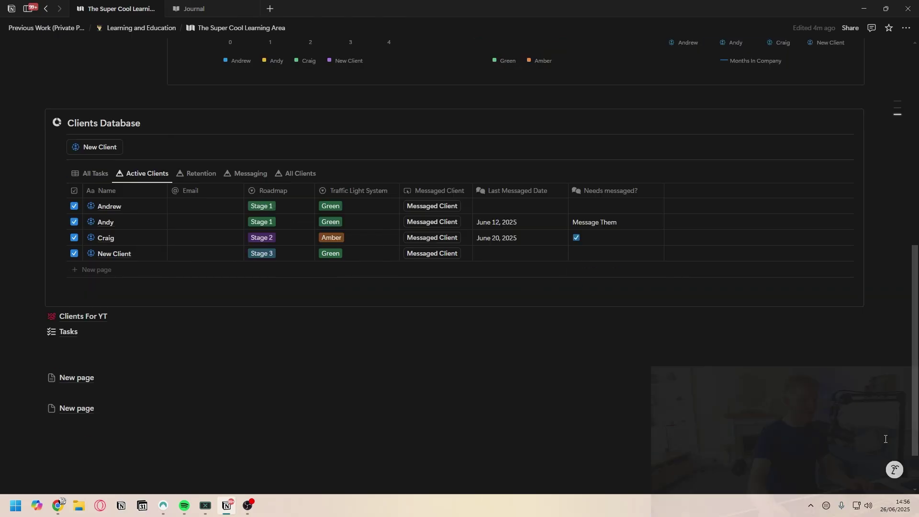
pyautogui.click(894, 469)
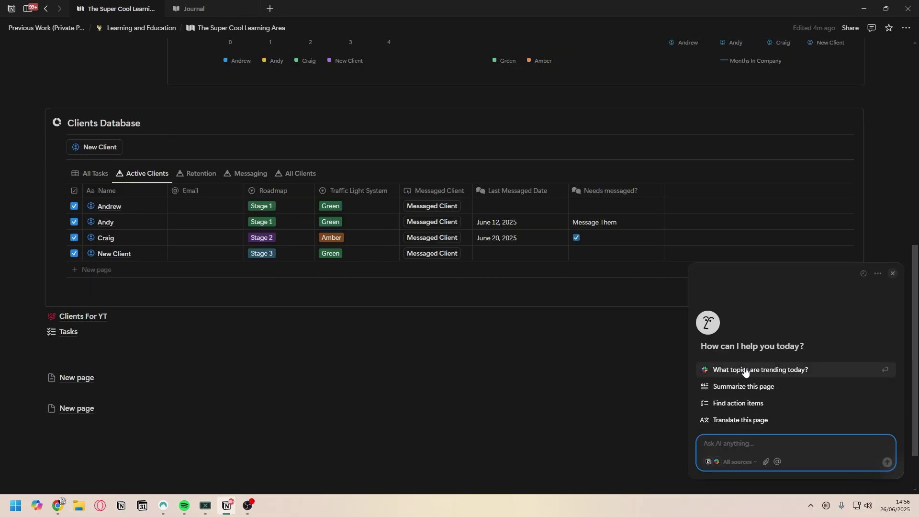
pyautogui.click(735, 462)
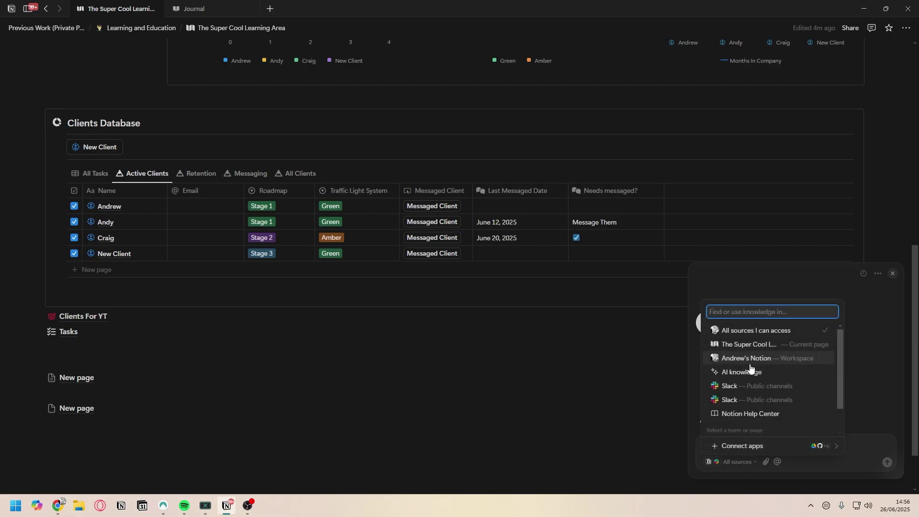
pyautogui.scroll(2, 749, 403)
pyautogui.click(718, 447)
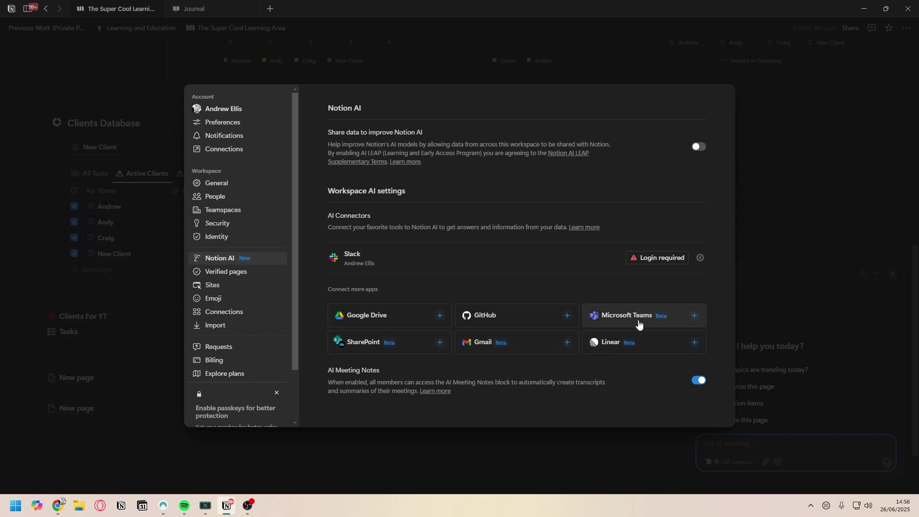
pyautogui.click(825, 299)
pyautogui.click(892, 275)
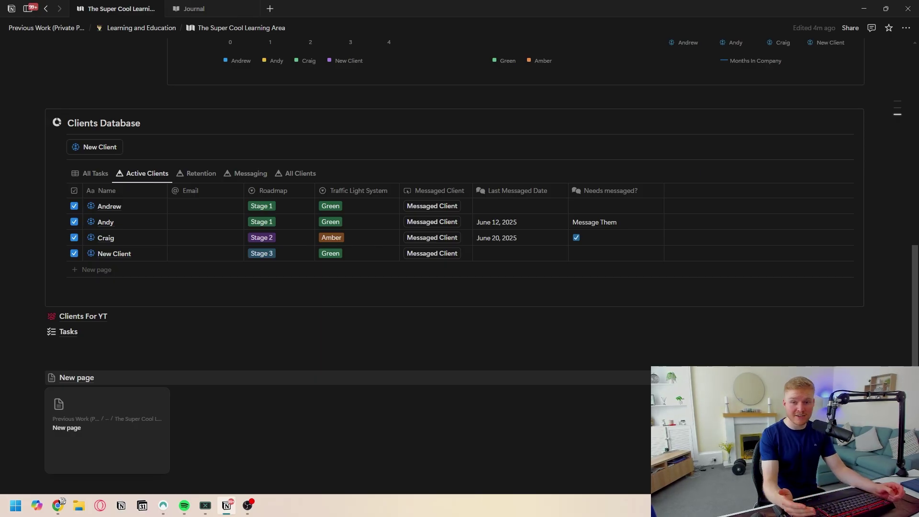
# Start a new automation for all pages in Clients For YT and add a Slack notification action.
pyautogui.scroll(1, 455, 240)
pyautogui.click(756, 222)
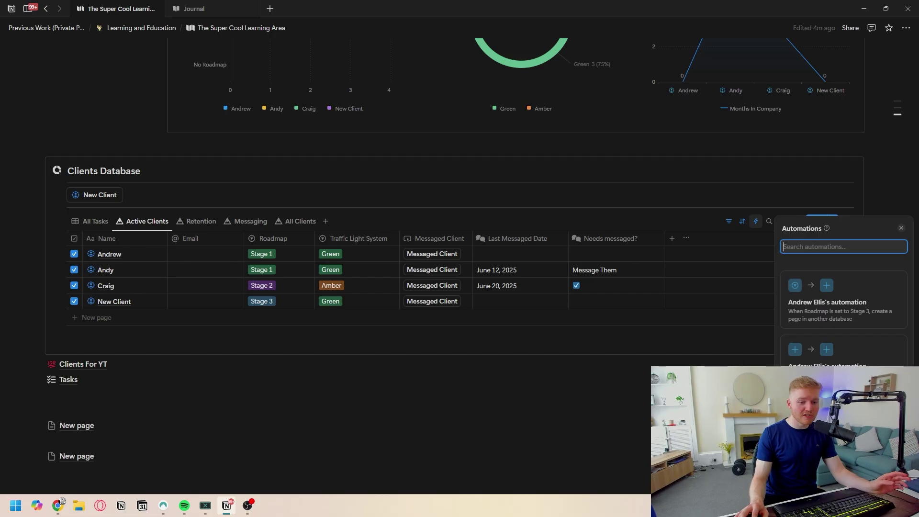
pyautogui.press('Return')
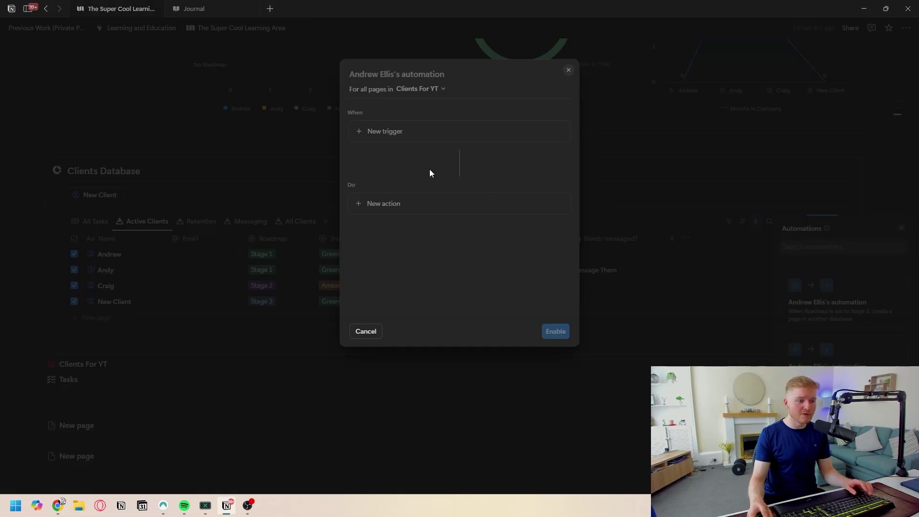
pyautogui.click(411, 204)
pyautogui.click(392, 330)
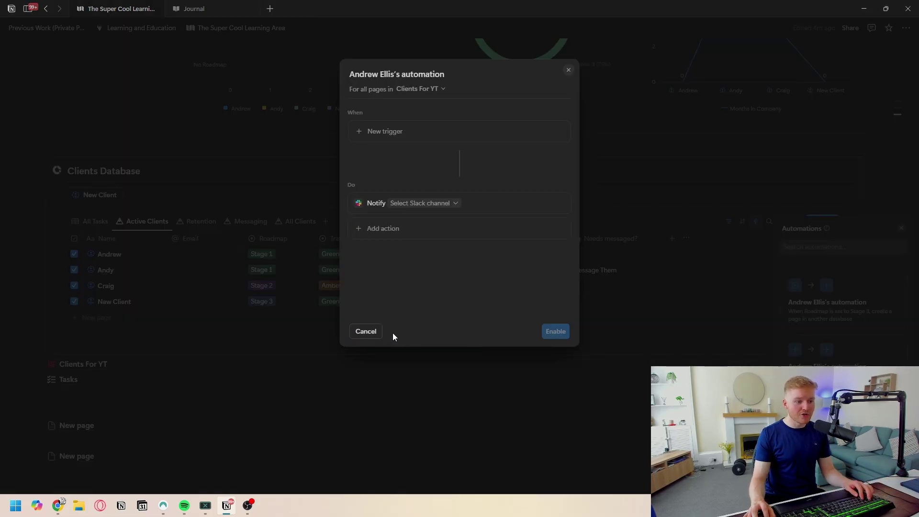
# View the Slack channels offered for the notification and the other action types available for the automation.
pyautogui.click(438, 204)
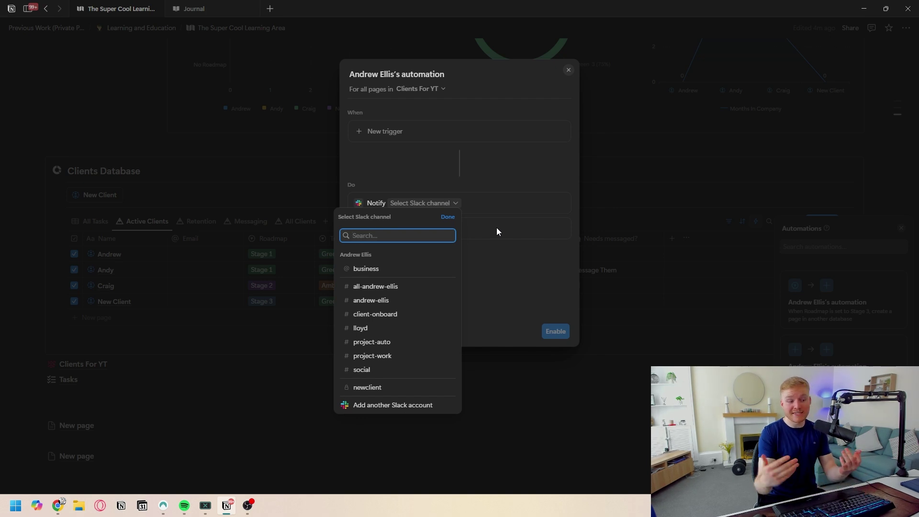
pyautogui.click(493, 224)
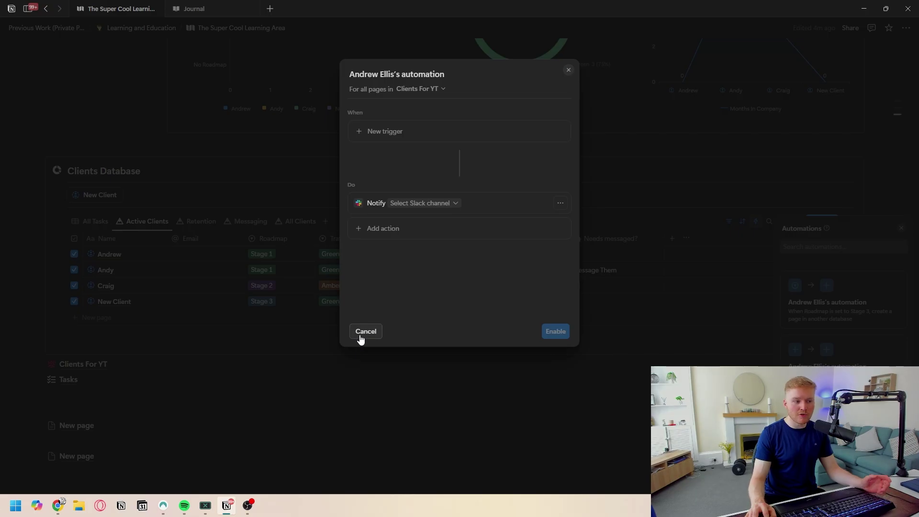
pyautogui.click(383, 228)
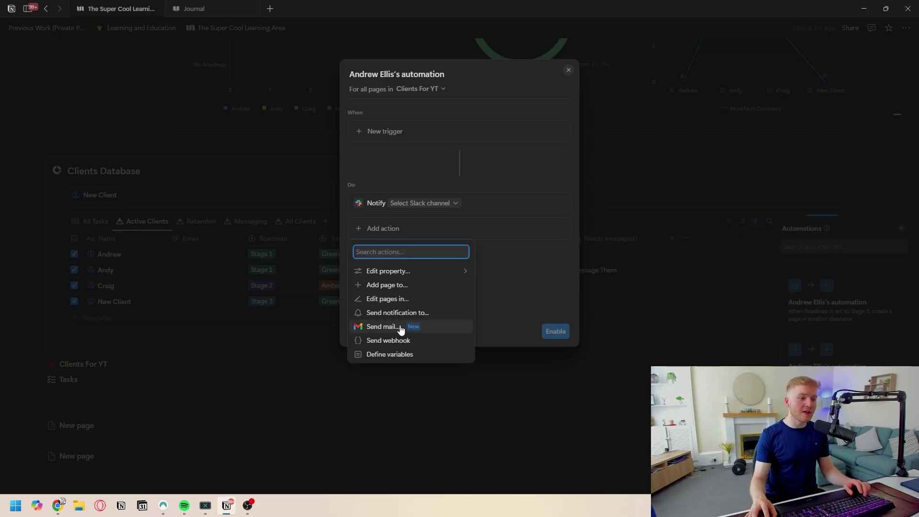
# Discard the unsaved Clients For YT automation and return to the Clients Database.
pyautogui.click(569, 70)
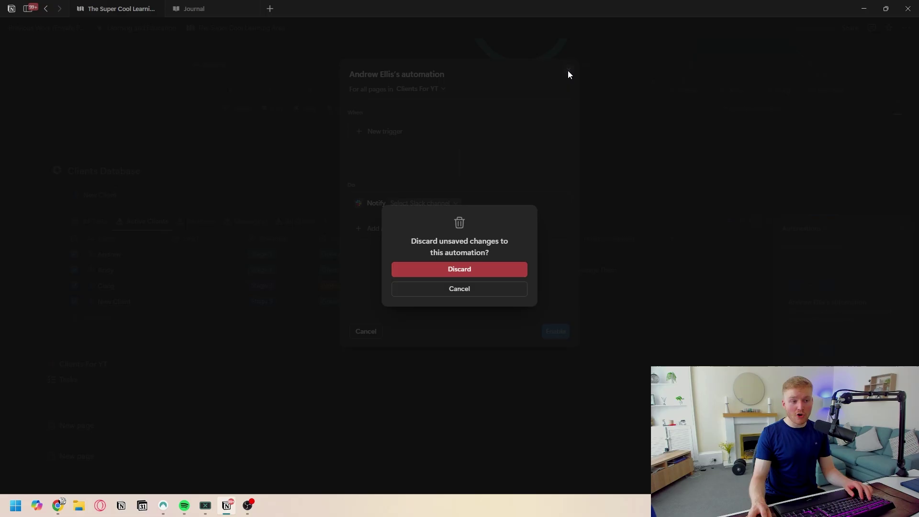
pyautogui.click(484, 290)
pyautogui.click(478, 400)
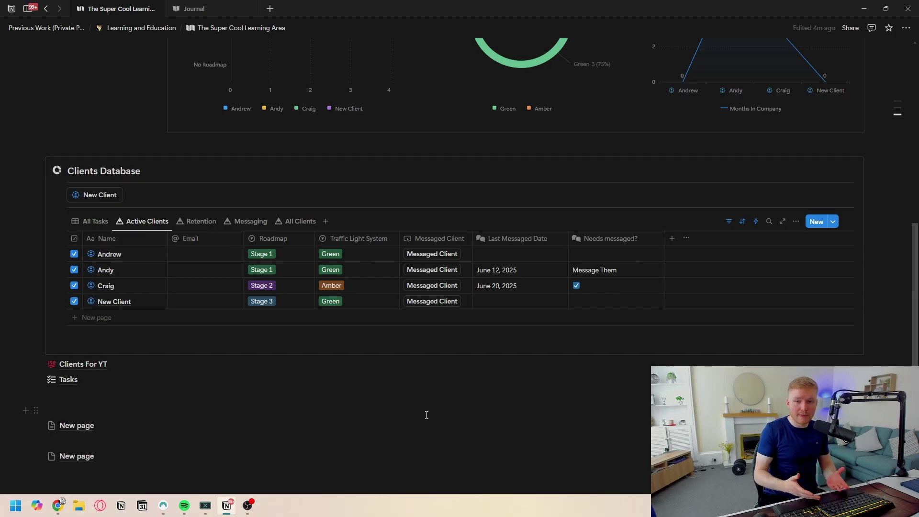
pyautogui.scroll(4, 427, 416)
pyautogui.scroll(-4, 137, 252)
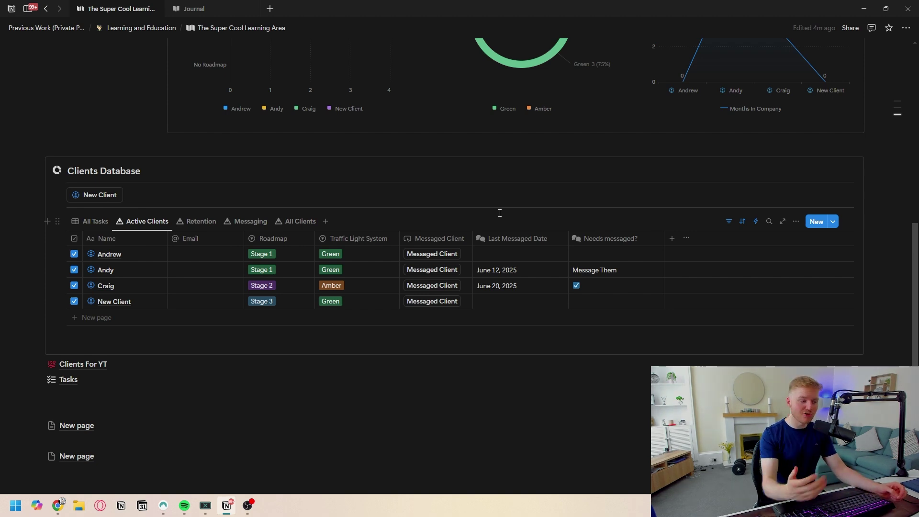
pyautogui.scroll(5, 409, 220)
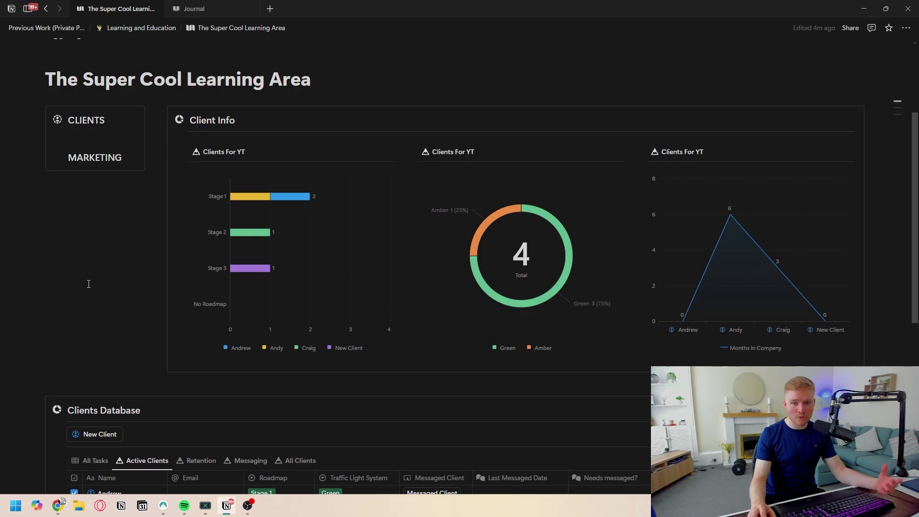
pyautogui.scroll(-6, 116, 287)
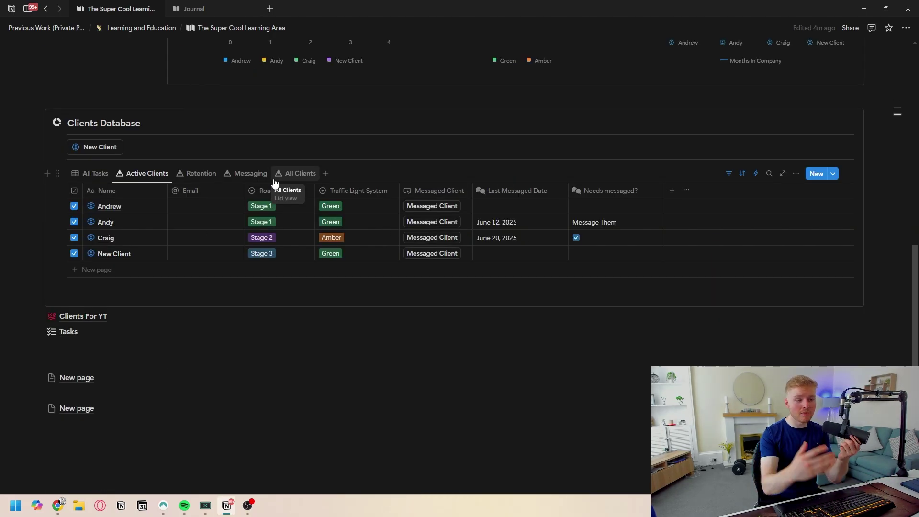